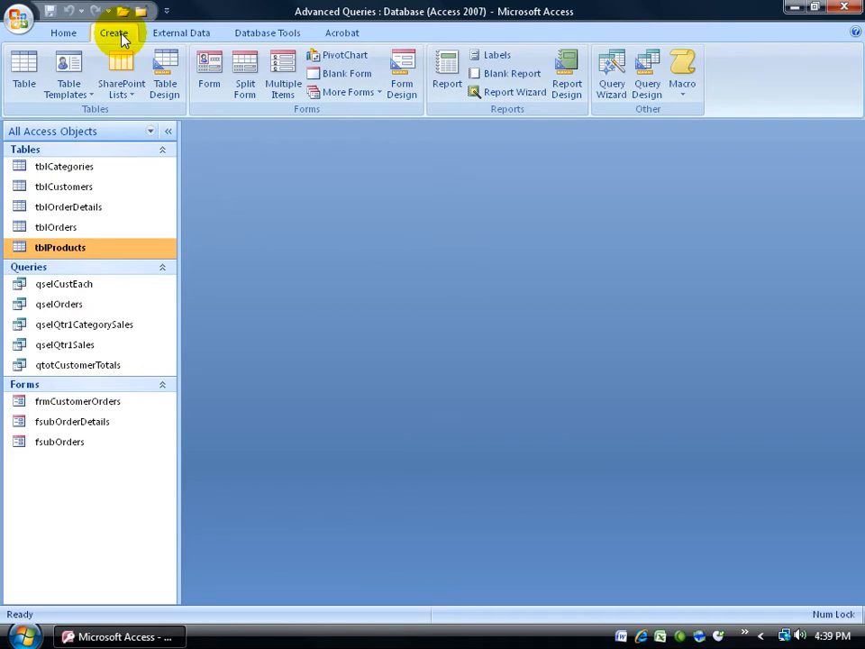
# - Create a new query in design view with tblOrderDetails as its only source table
pyautogui.click(647, 90)
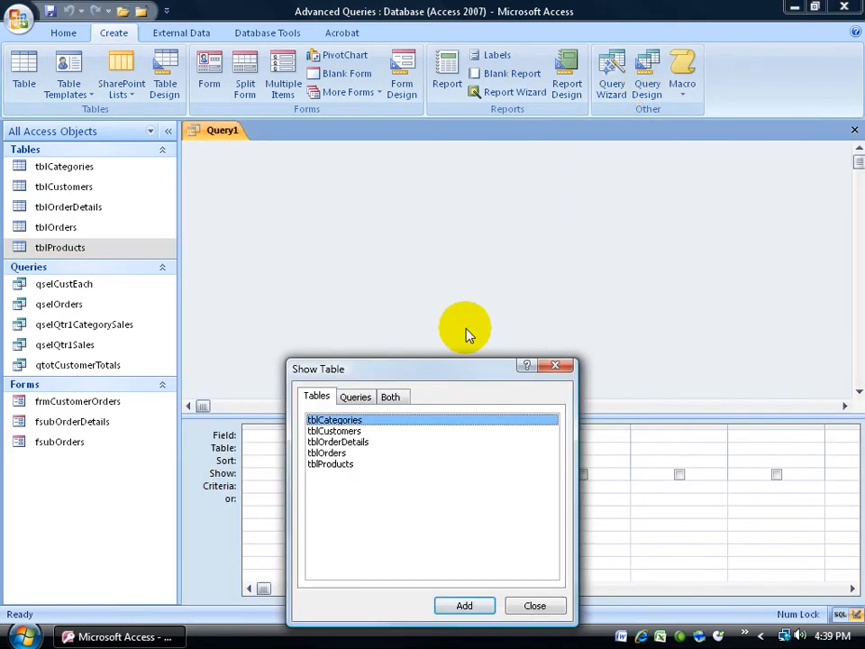
pyautogui.doubleClick(362, 442)
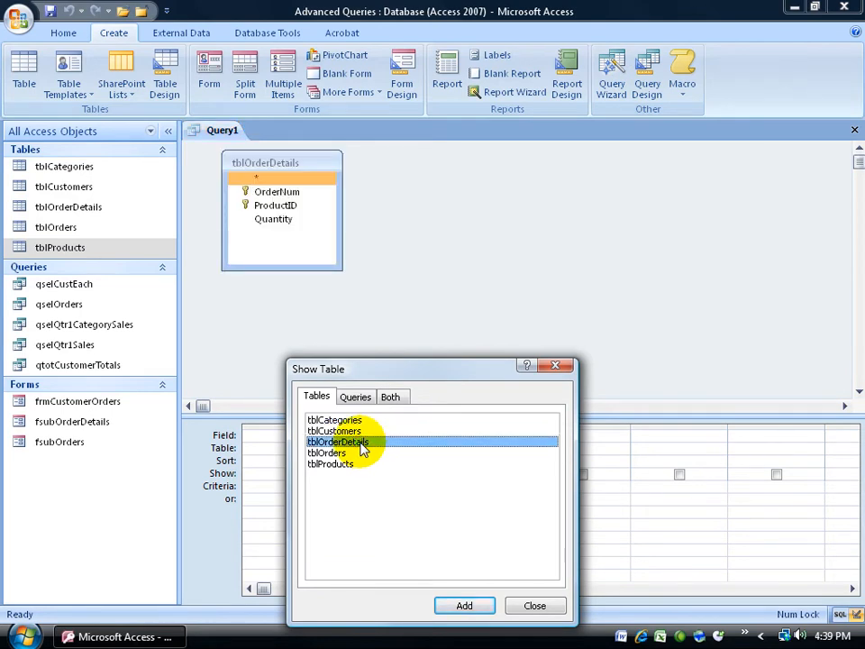
pyautogui.click(551, 365)
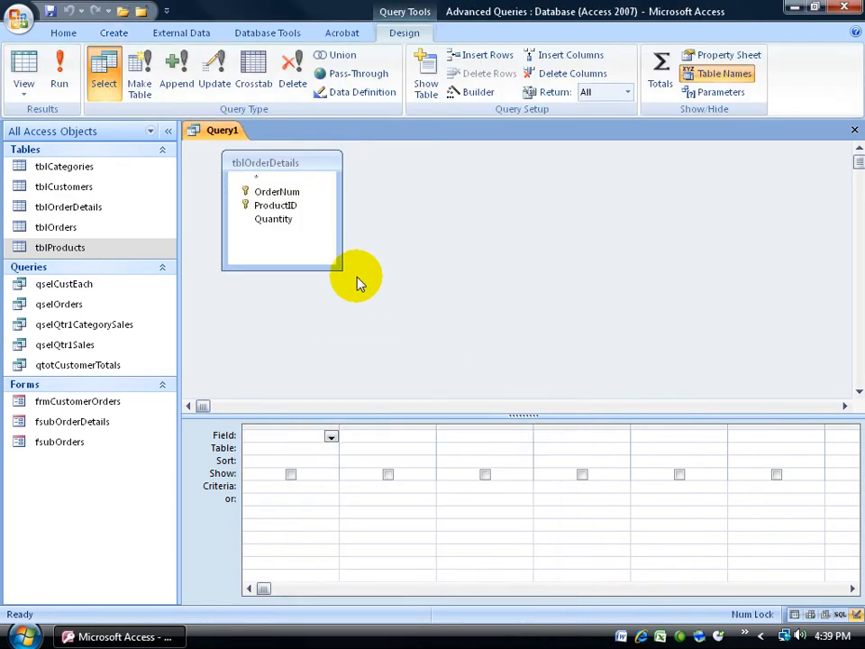
# - Add the OrderNum and ProductID fields from tblOrderDetails to the query grid
pyautogui.click(299, 220)
pyautogui.click(290, 196)
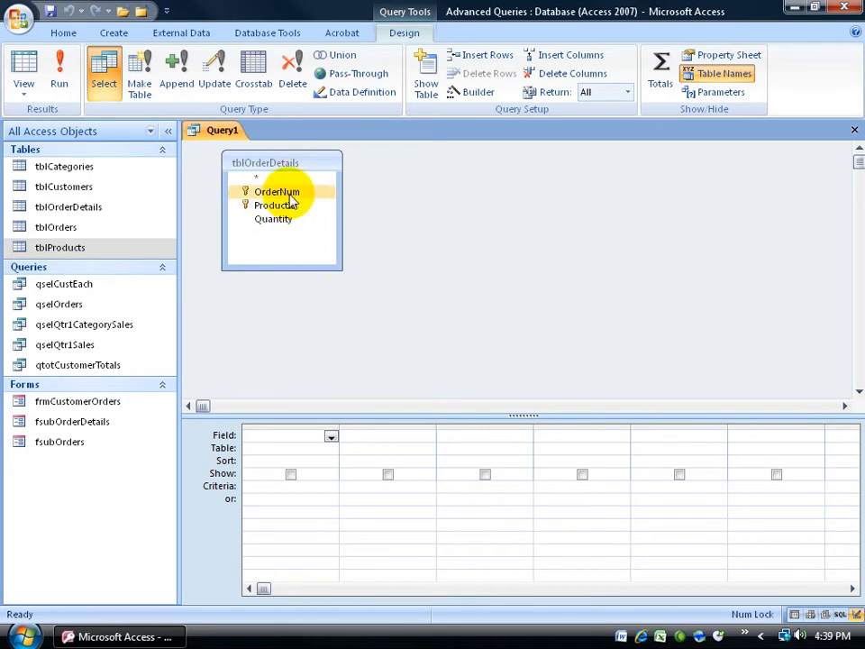
pyautogui.doubleClick(290, 193)
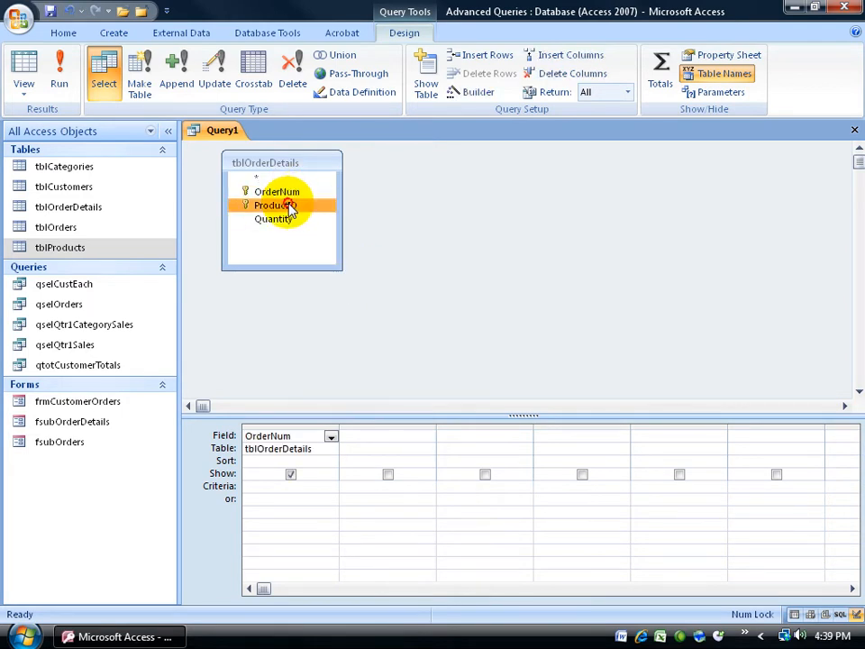
pyautogui.doubleClick(288, 206)
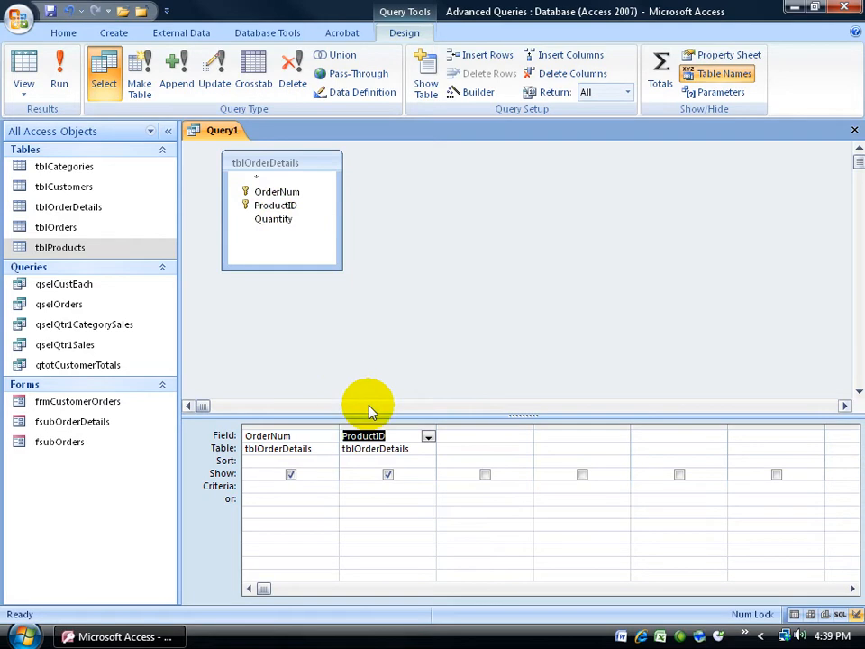
# - Run the query to view the order numbers and product IDs, and return to its design
pyautogui.click(58, 76)
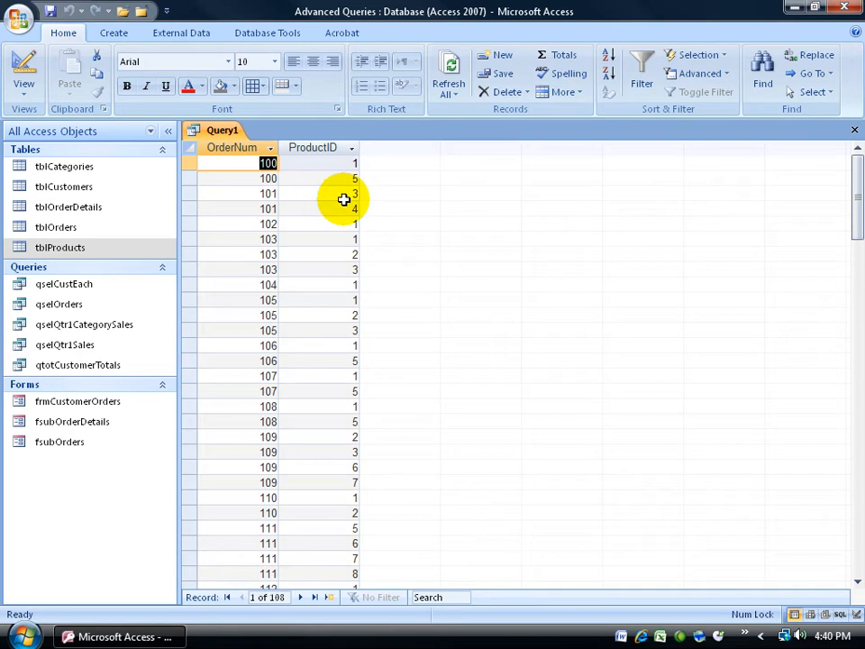
pyautogui.rightClick(227, 131)
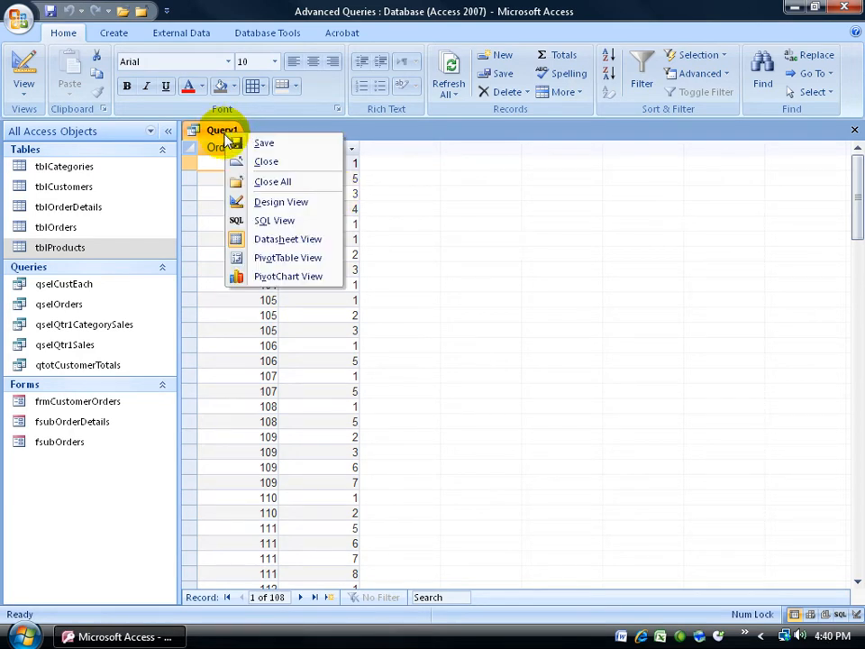
pyautogui.click(254, 201)
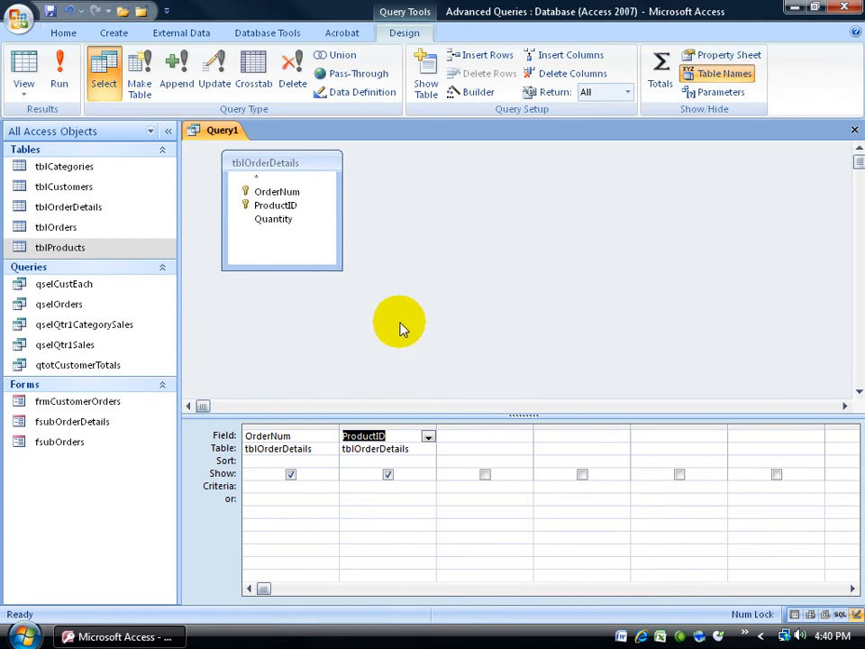
# - Check the CategoryID values in the tblProducts table and close it again
pyautogui.click(351, 486)
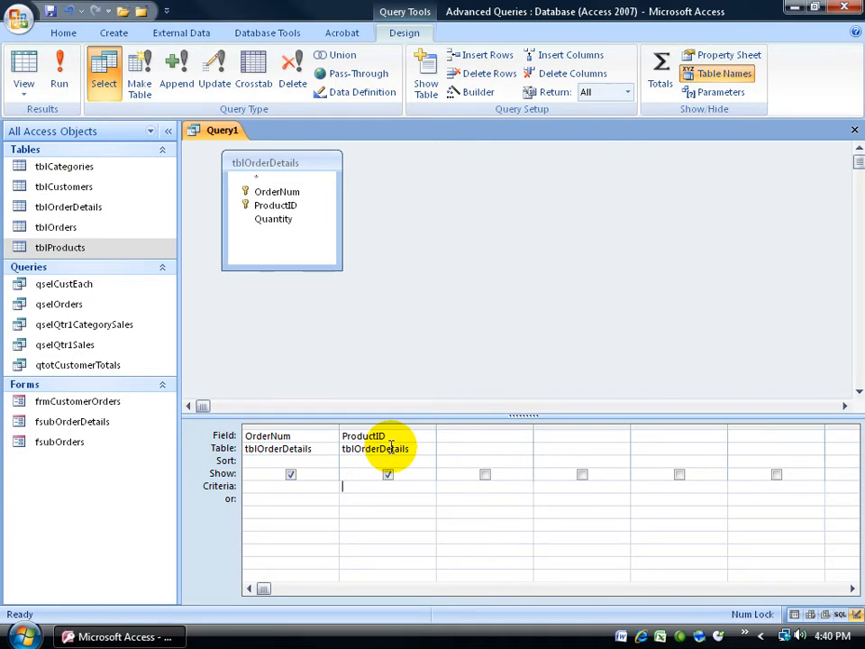
pyautogui.click(73, 250)
pyautogui.doubleClick(72, 251)
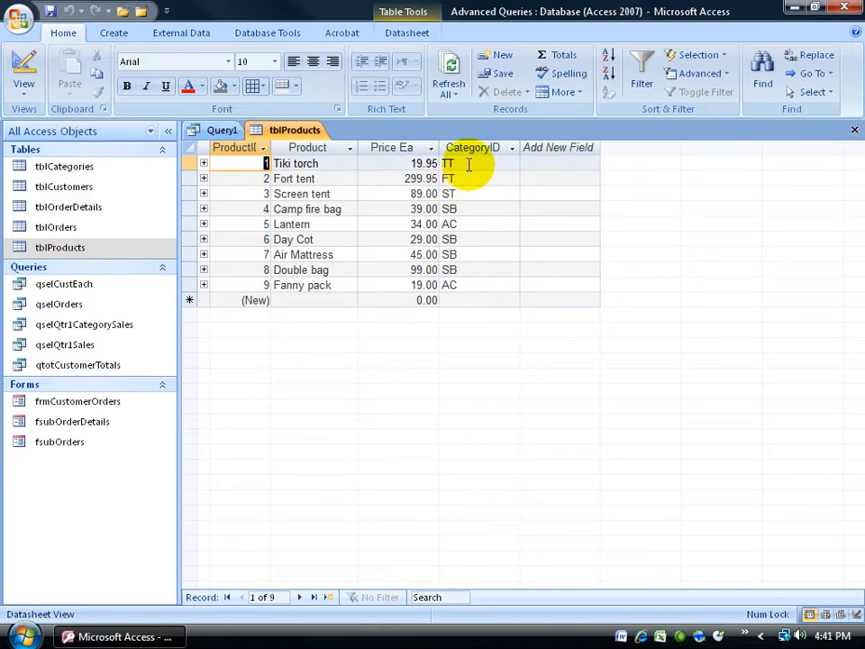
pyautogui.click(853, 133)
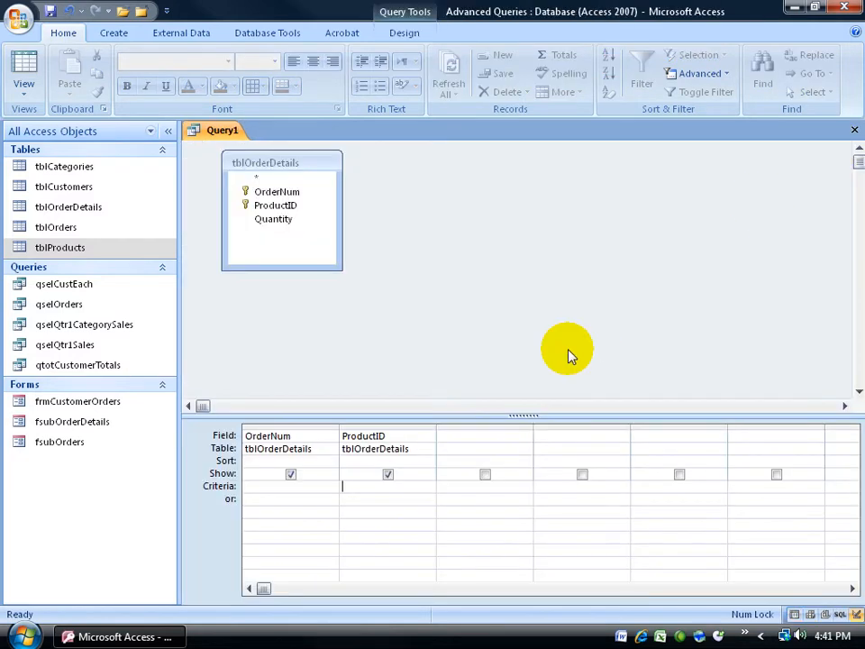
# - Enter the ProductID criterion In(SELECT ProductID FROM tblProducts WHERE CategoryID="TT") in the Zoom window
pyautogui.rightClick(348, 487)
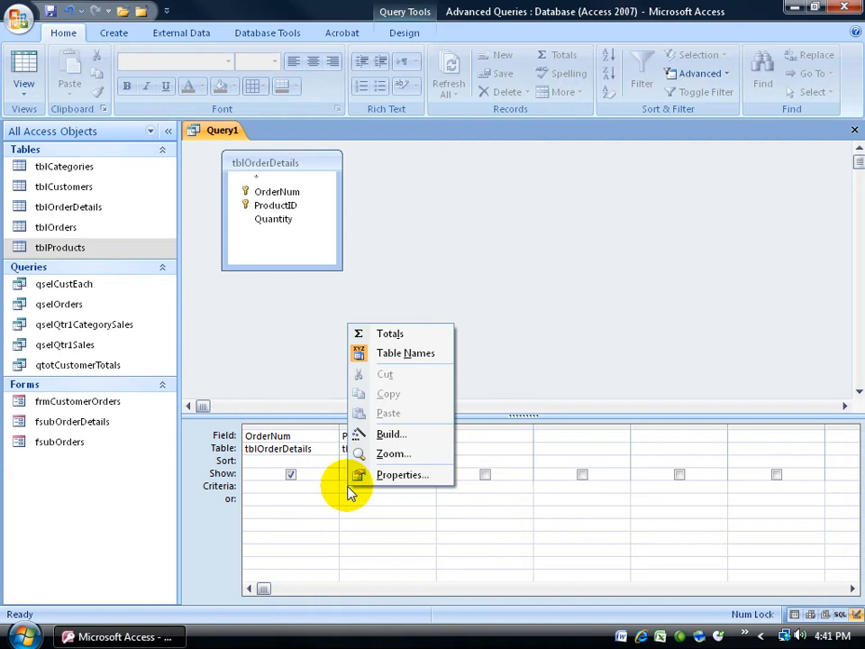
pyautogui.click(394, 454)
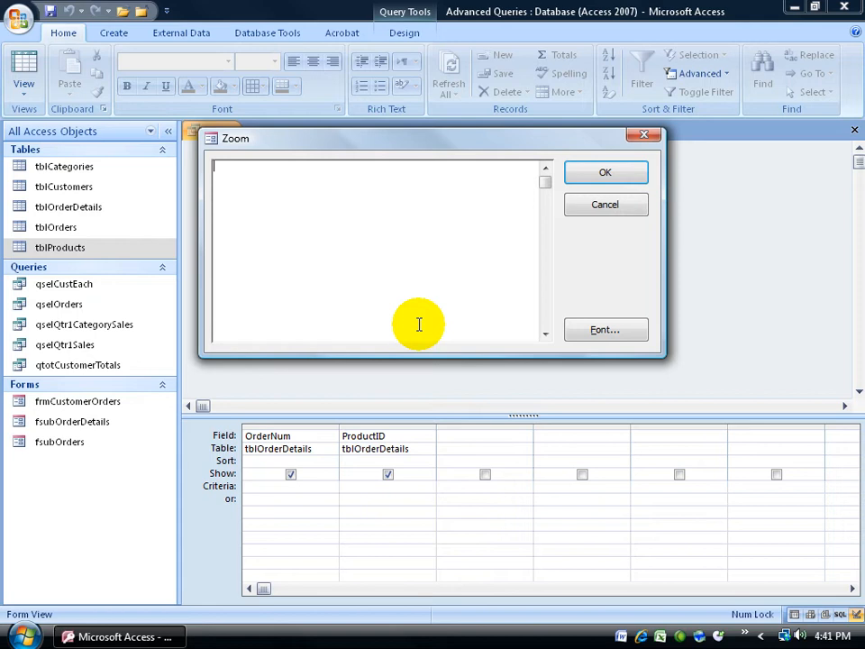
pyautogui.write('[n')
pyautogui.write('(')
pyautogui.write('SELECT Pr')
pyautogui.write('oductI')
pyautogui.write('D')
pyautogui.write(' FROM')
pyautogui.write(' t')
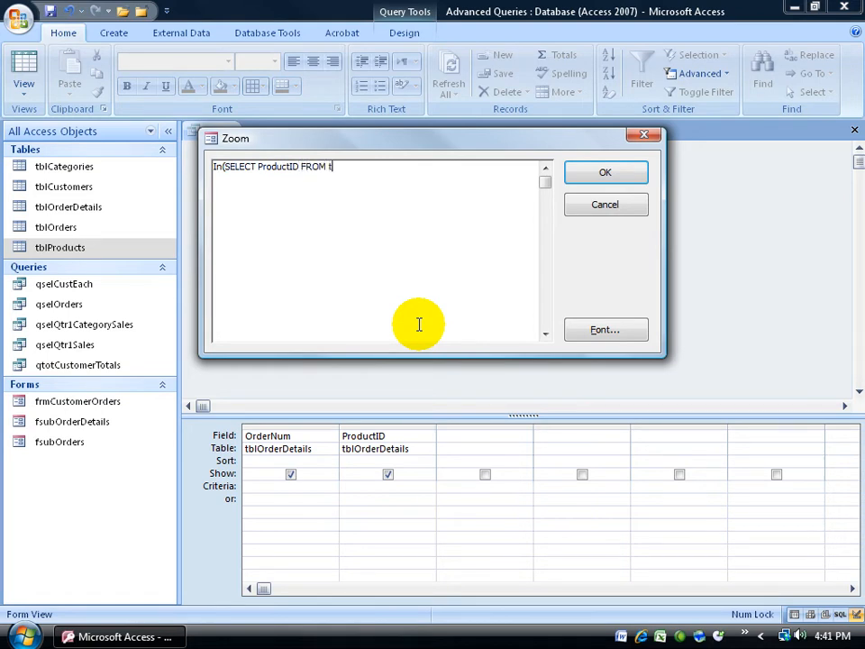
pyautogui.write('blProducts WHERE Category')
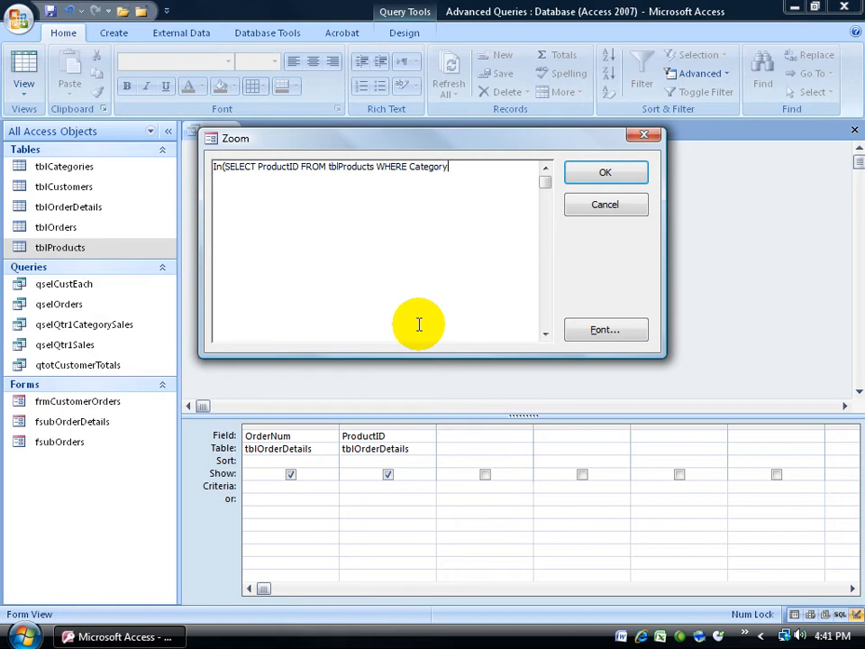
pyautogui.write('ID="TT")')
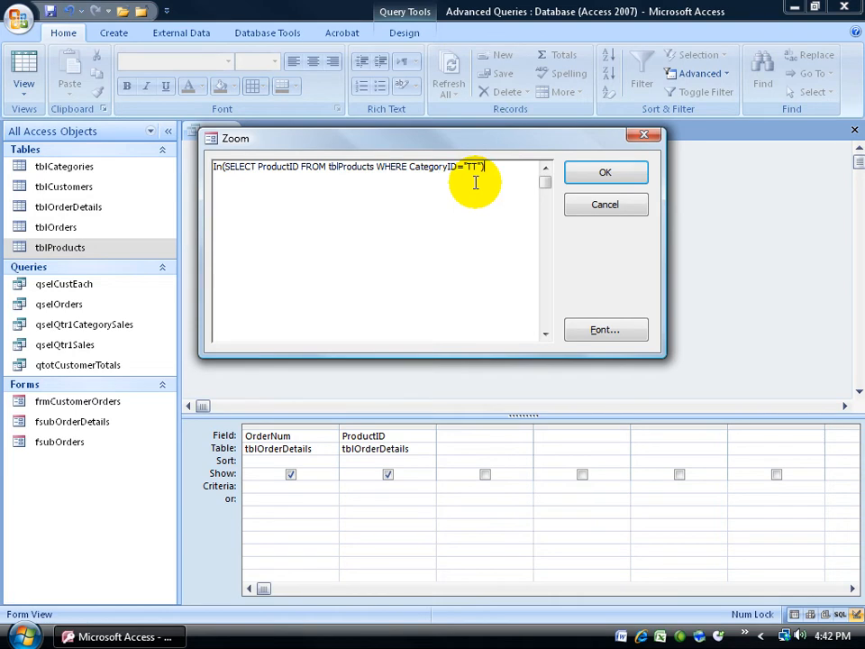
pyautogui.click(584, 175)
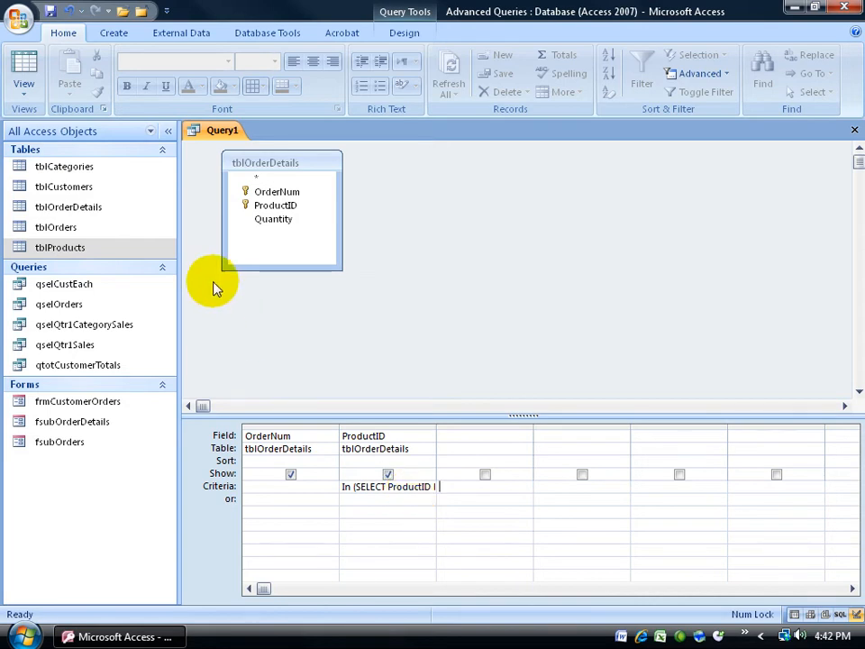
# - View the query results and compare them with tblProducts, widening its ProductID column and closing it without saving the layout
pyautogui.click(24, 70)
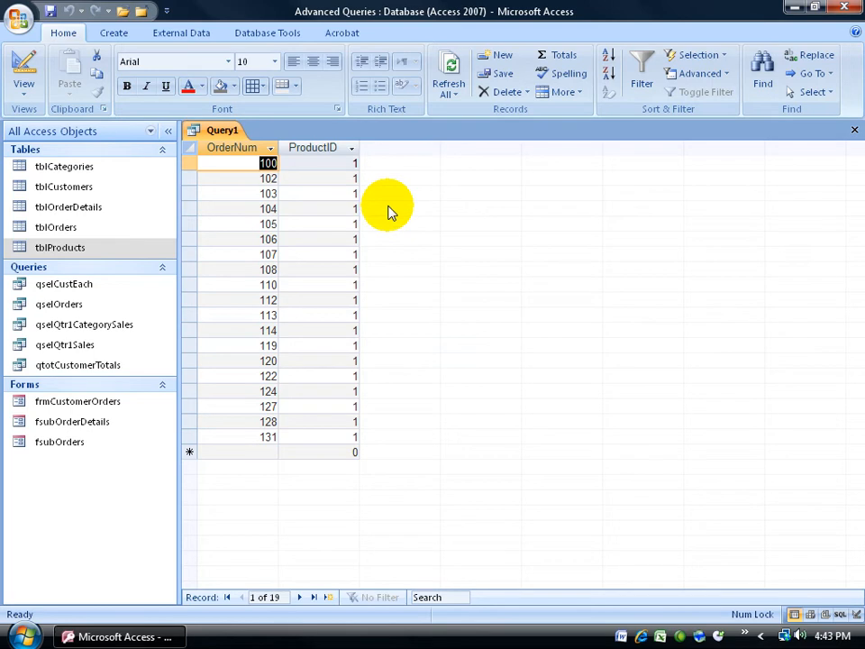
pyautogui.doubleClick(54, 246)
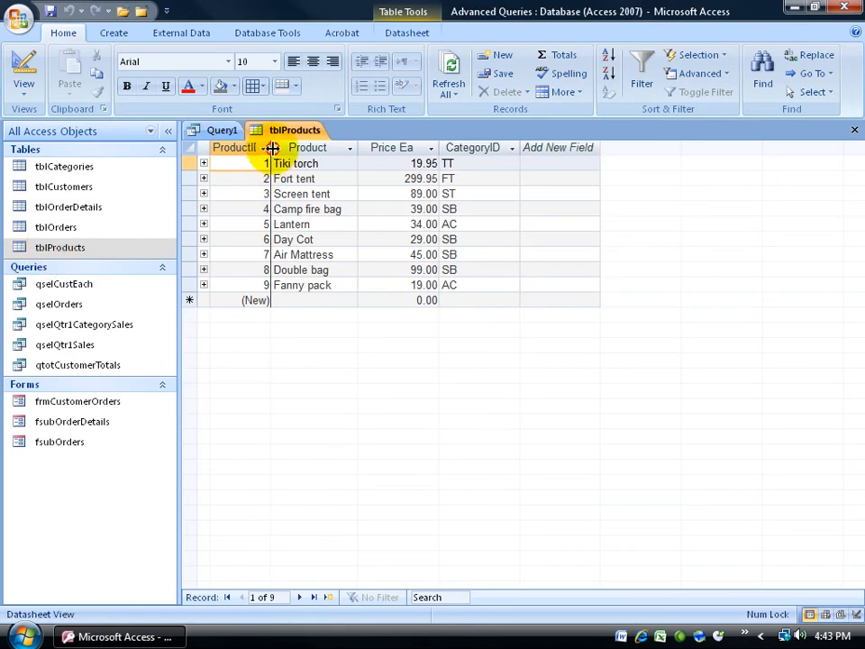
pyautogui.moveTo(270, 147); pyautogui.dragTo(283, 148)
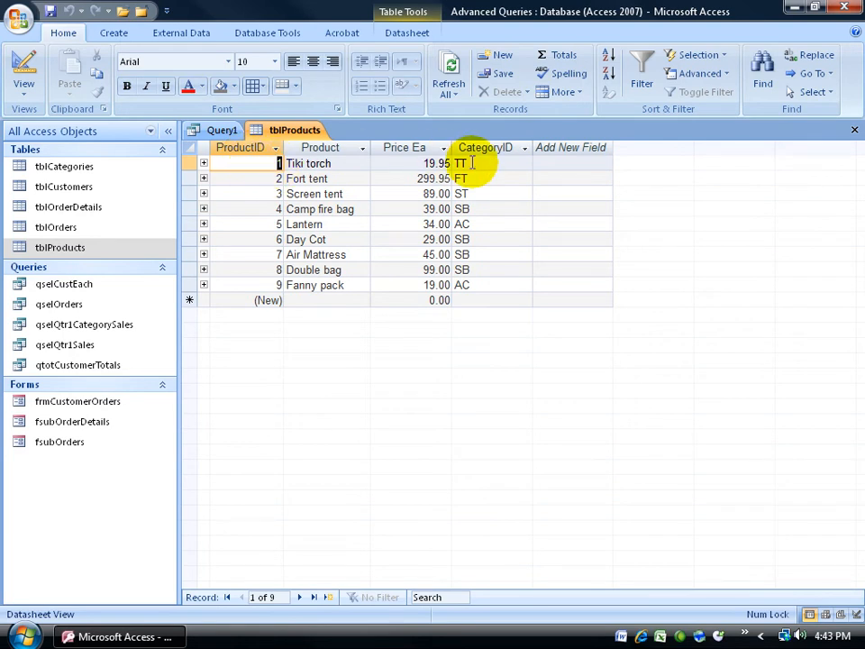
pyautogui.click(852, 129)
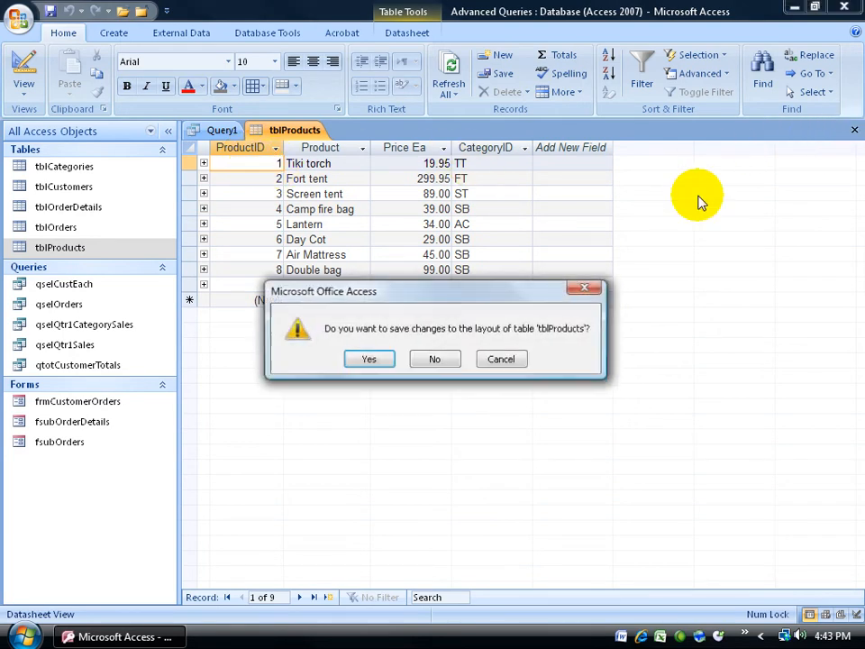
pyautogui.click(429, 359)
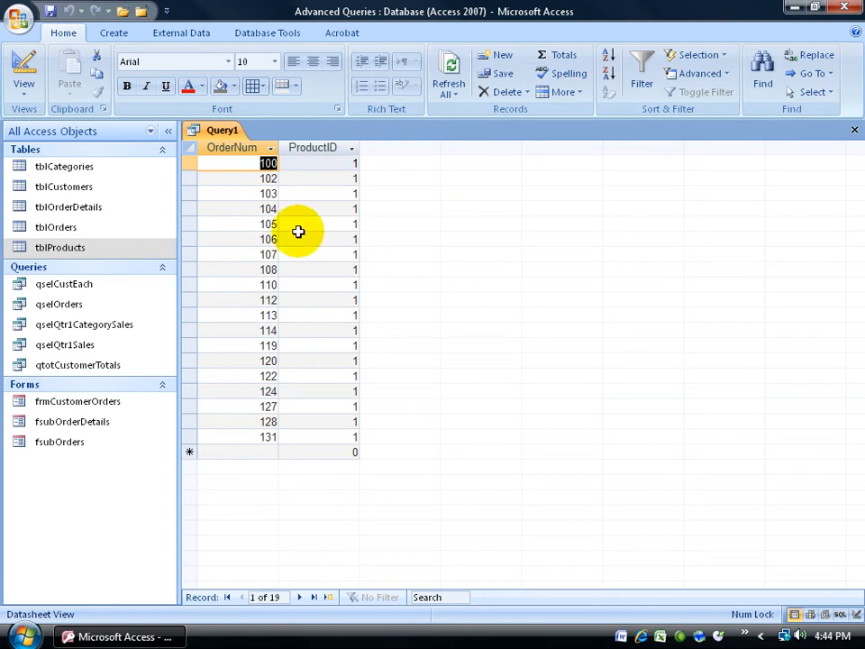
# - Return the query to design view and delete the subquery criterion from the ProductID field
pyautogui.rightClick(214, 132)
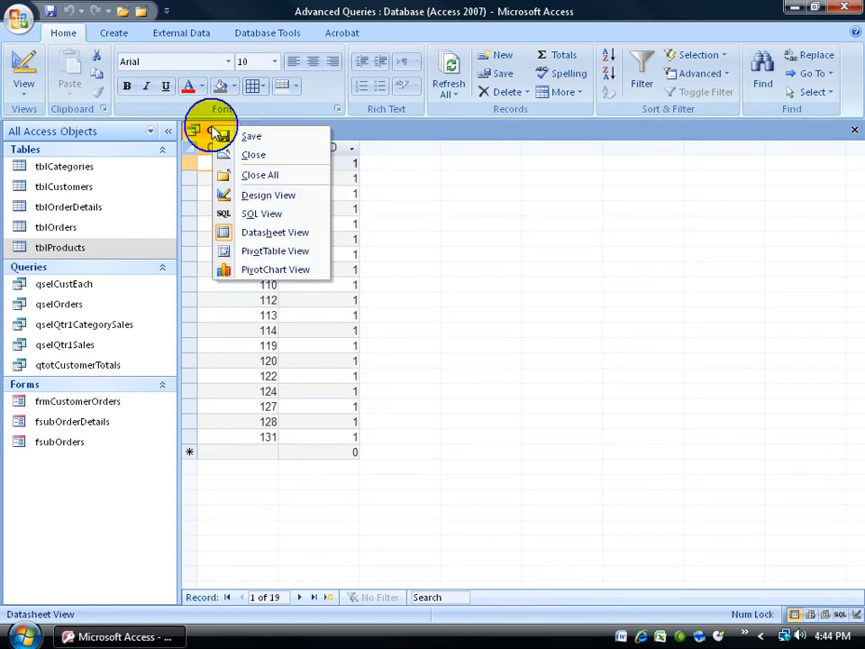
pyautogui.click(236, 193)
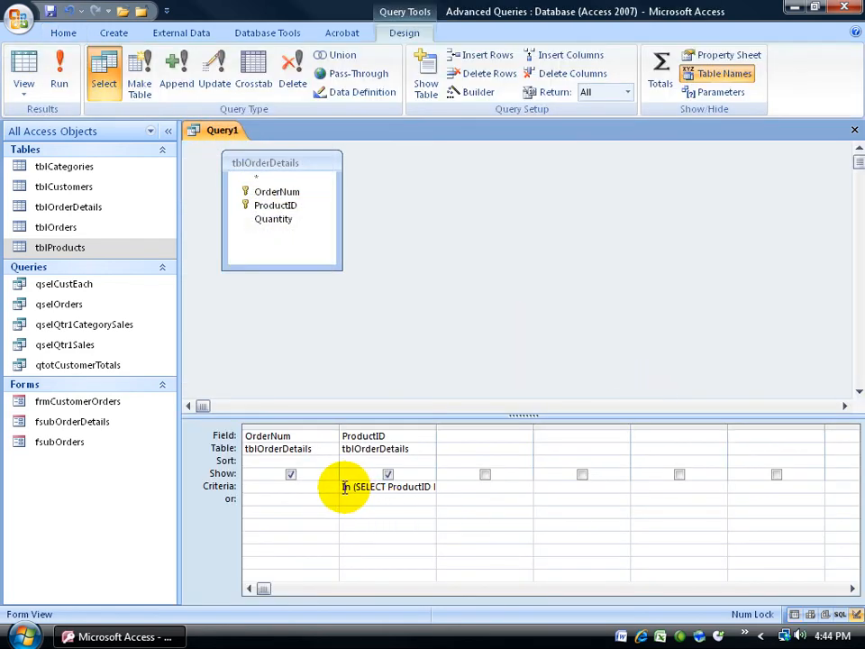
pyautogui.click(343, 487)
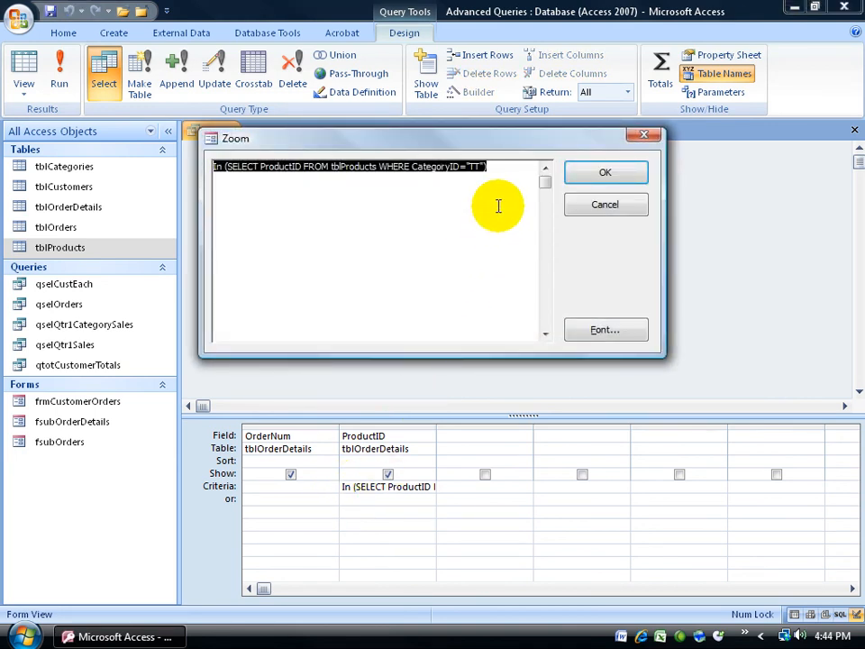
pyautogui.press('Delete')
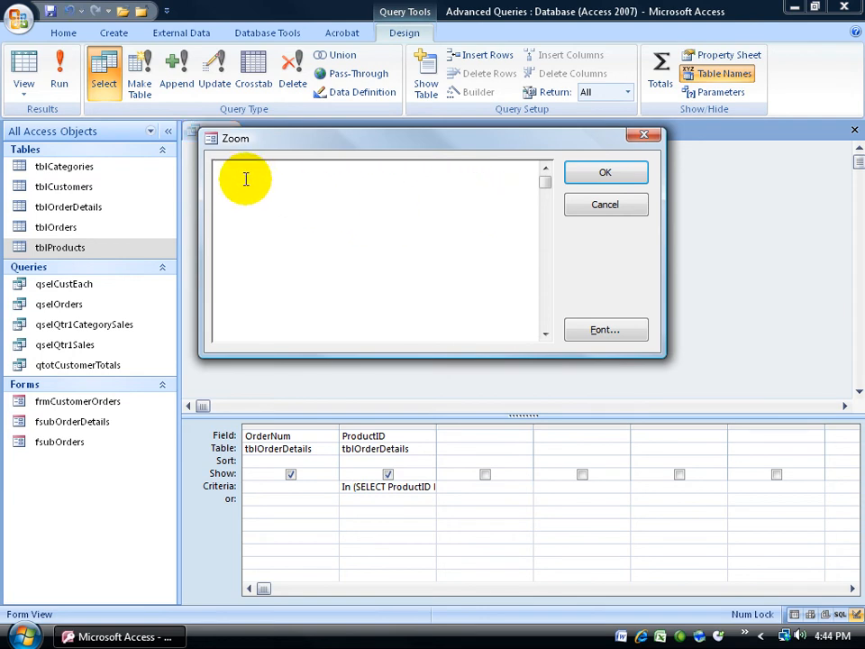
pyautogui.click(609, 179)
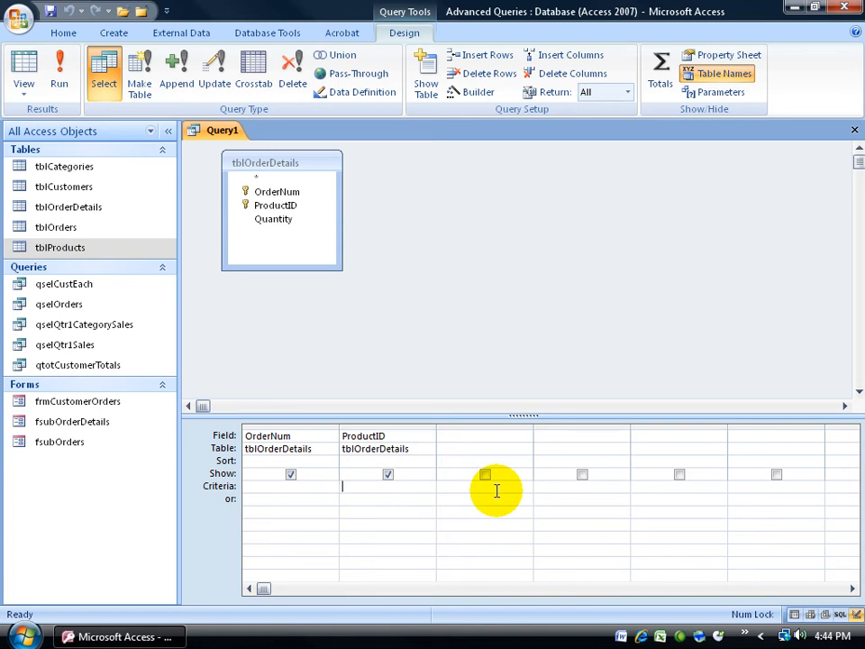
# - Add the tblOrders, tblCategories and tblProducts tables to the query design
pyautogui.rightClick(476, 268)
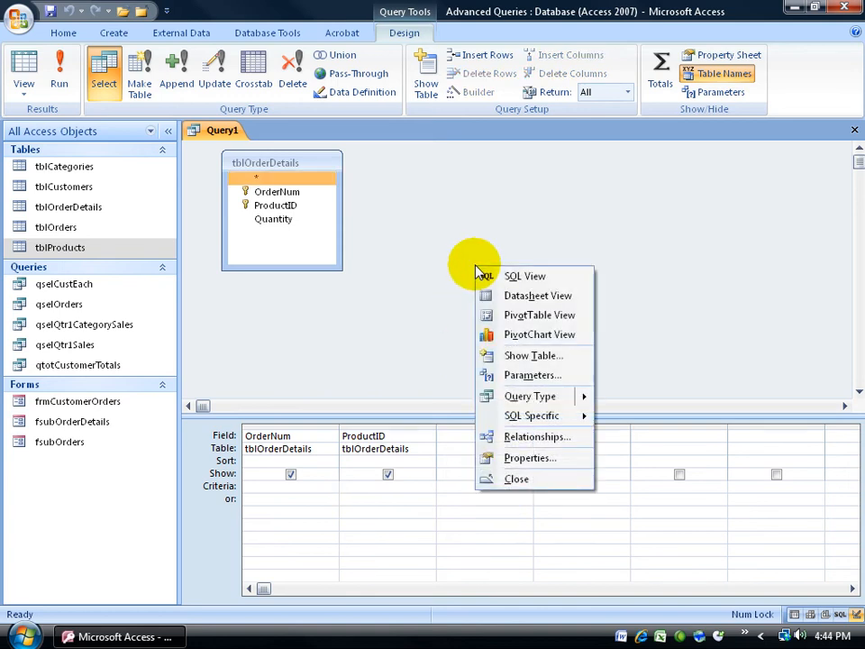
pyautogui.click(516, 358)
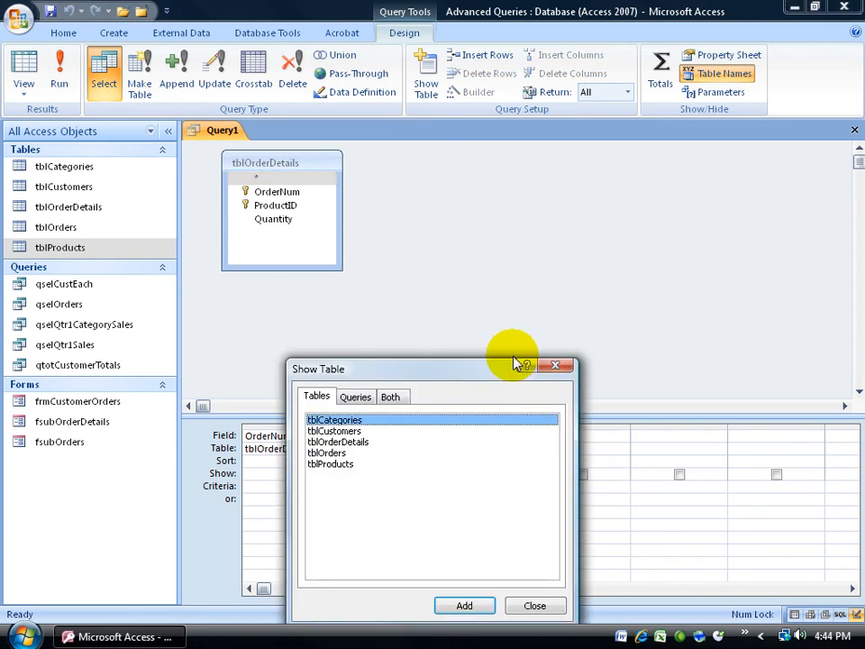
pyautogui.doubleClick(340, 454)
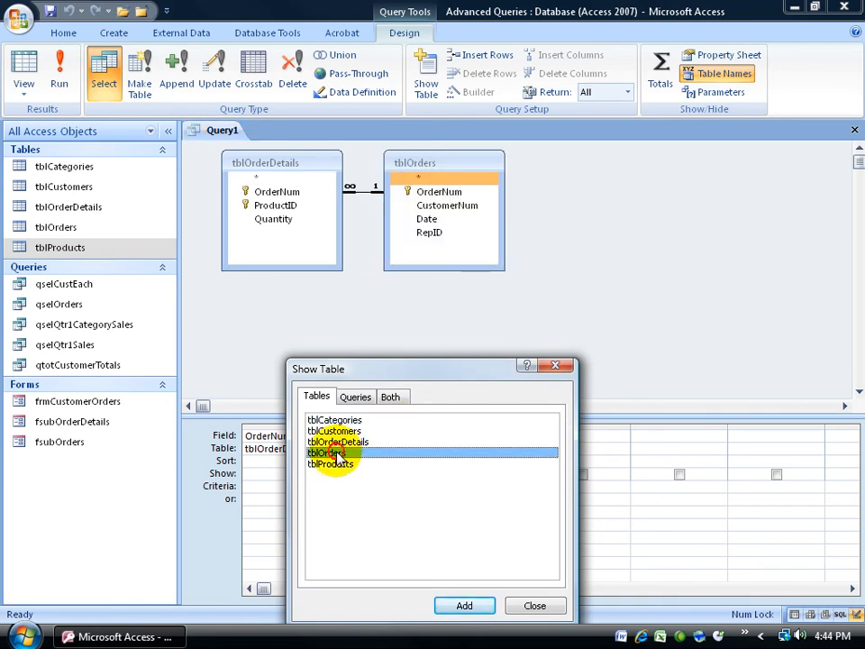
pyautogui.click(351, 420)
pyautogui.doubleClick(350, 421)
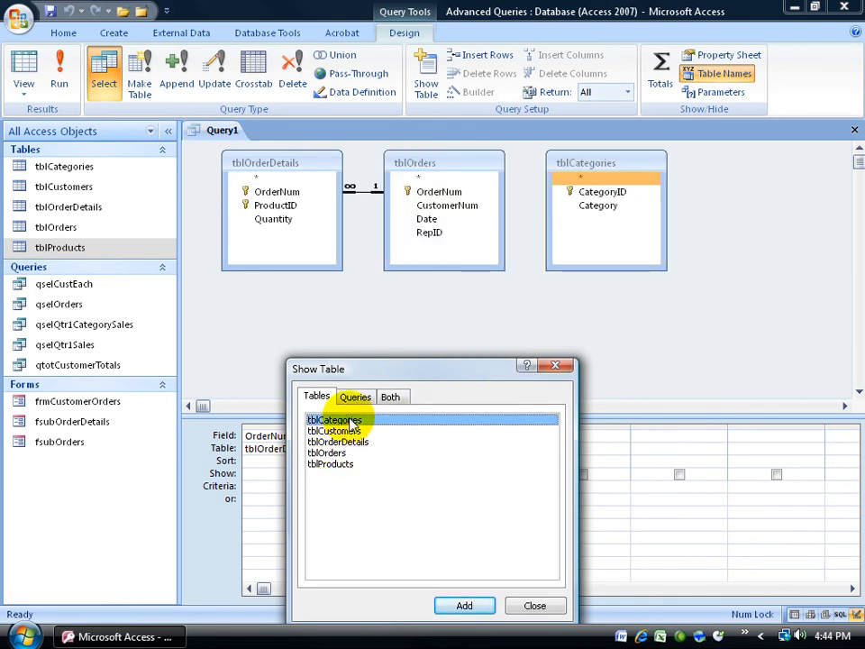
pyautogui.doubleClick(341, 464)
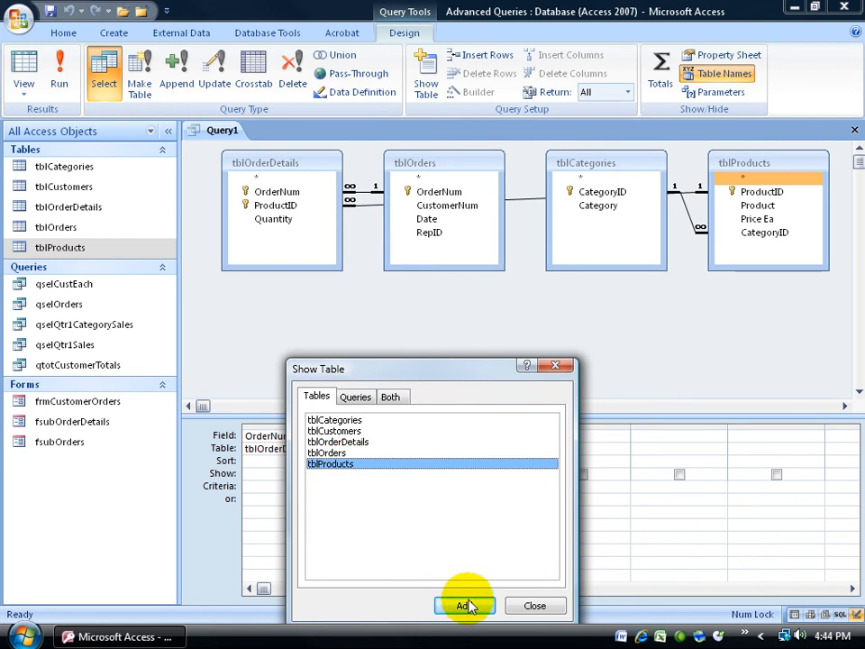
pyautogui.click(535, 605)
# - Rearrange the table diagram by moving tblCategories and tblOrders below the other two tables
pyautogui.moveTo(455, 164)
pyautogui.mouseDown()
pyautogui.moveTo(458, 189)
pyautogui.moveTo(454, 166)
pyautogui.mouseUp()
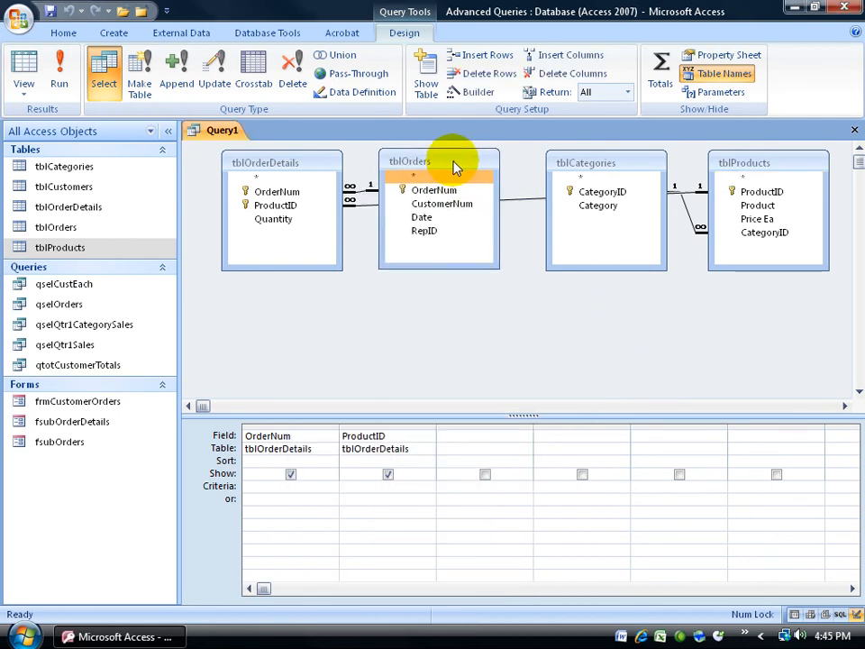
pyautogui.moveTo(575, 158); pyautogui.dragTo(567, 274)
pyautogui.moveTo(458, 167); pyautogui.dragTo(439, 273)
# - Remove the tblOrders table from the query design
pyautogui.rightClick(408, 268)
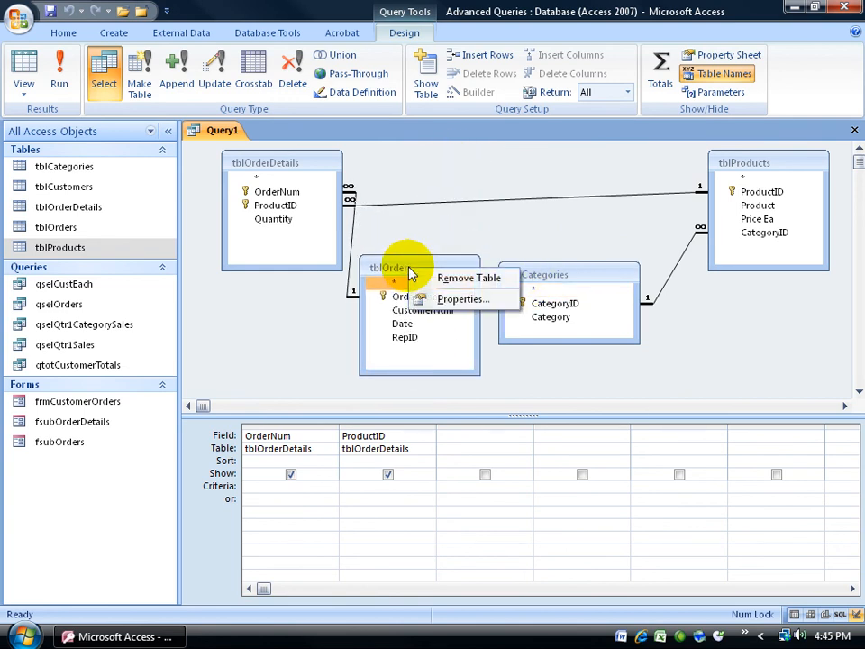
pyautogui.click(416, 277)
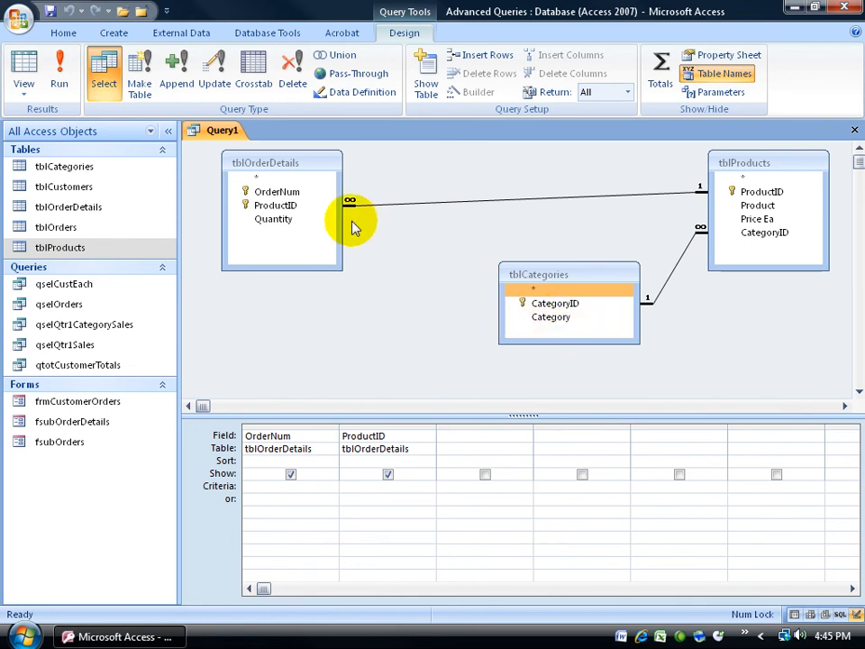
# - Add the CategoryID field from tblCategories to the query and run it
pyautogui.click(275, 191)
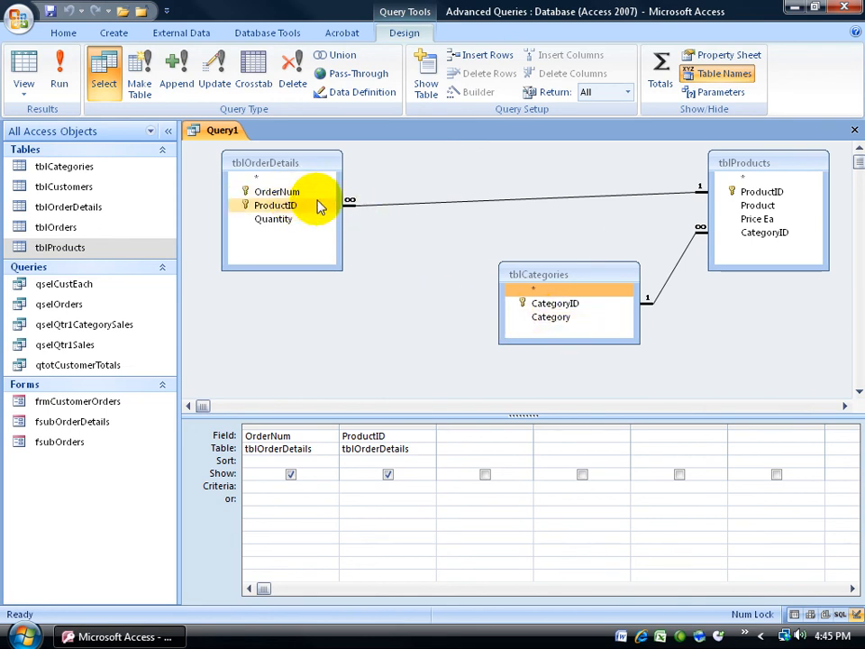
pyautogui.click(754, 180)
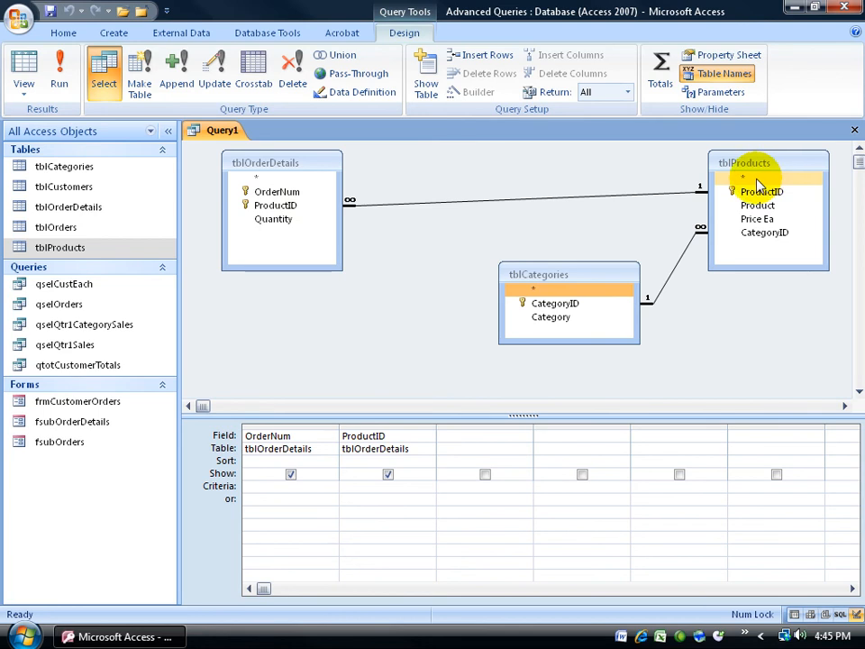
pyautogui.keyDown('shift'); pyautogui.click(576, 322); pyautogui.keyUp('shift')
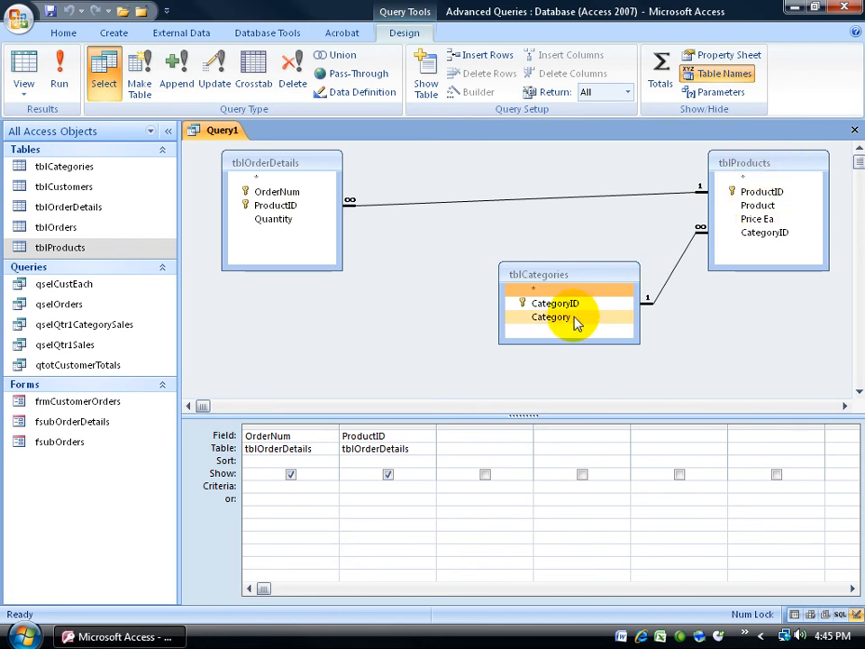
pyautogui.doubleClick(575, 304)
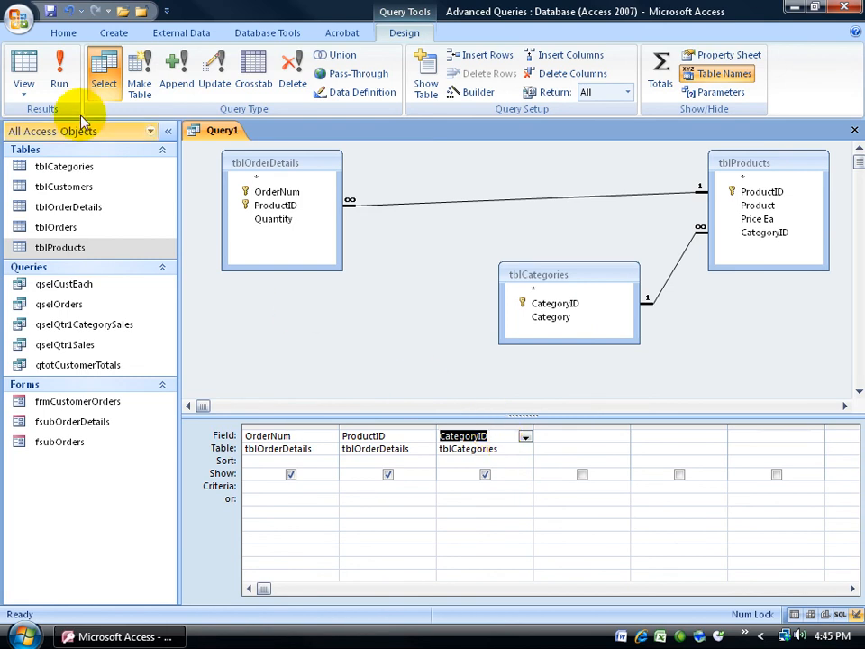
pyautogui.click(59, 72)
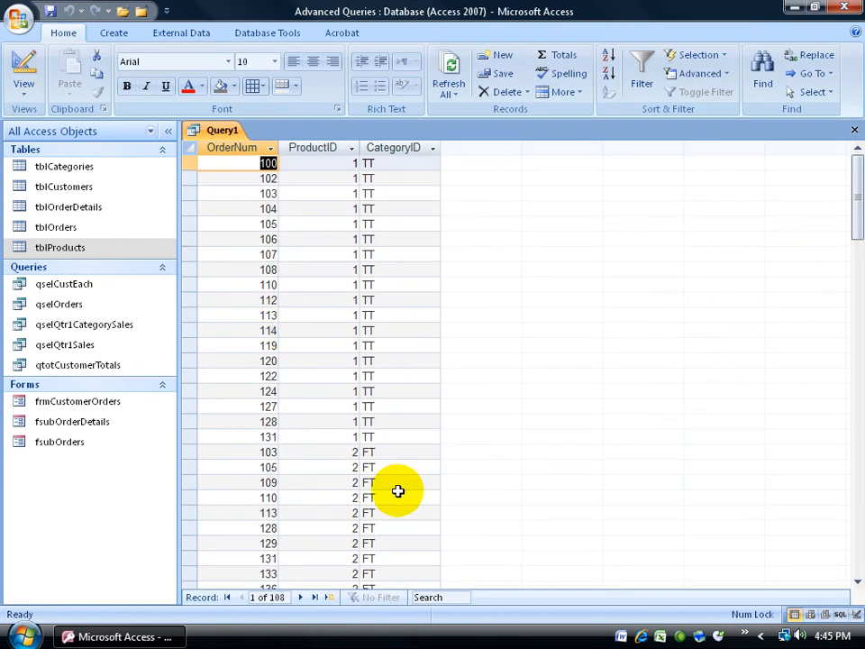
# - Back in design view, set the CategoryID criterion to "TT" and run the query
pyautogui.click(22, 60)
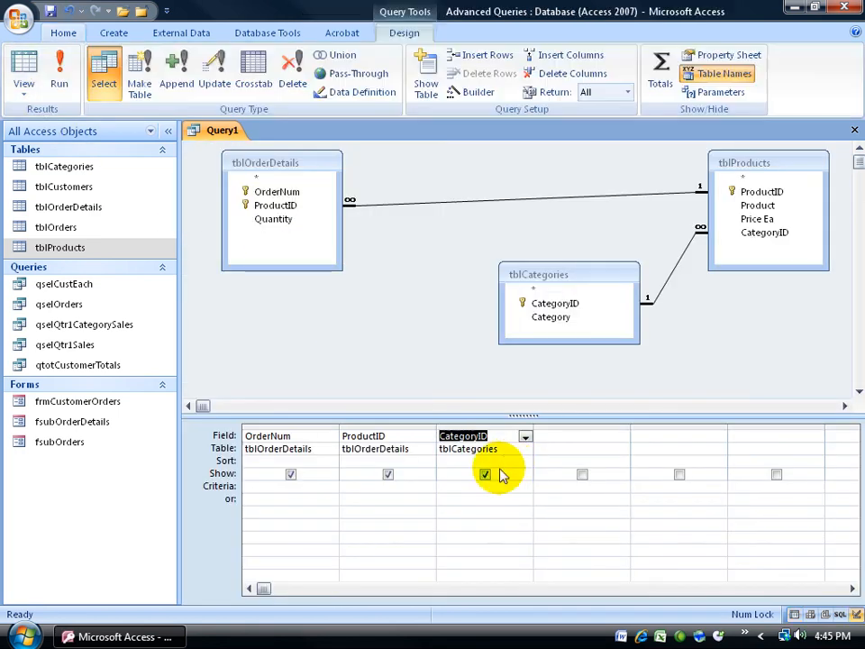
pyautogui.click(481, 486)
pyautogui.write('"TT"')
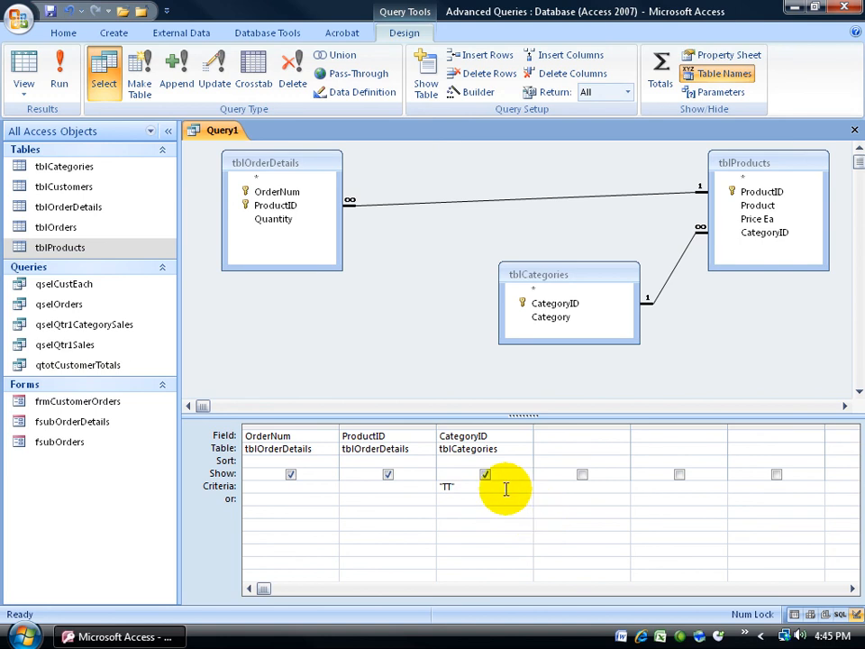
pyautogui.click(58, 74)
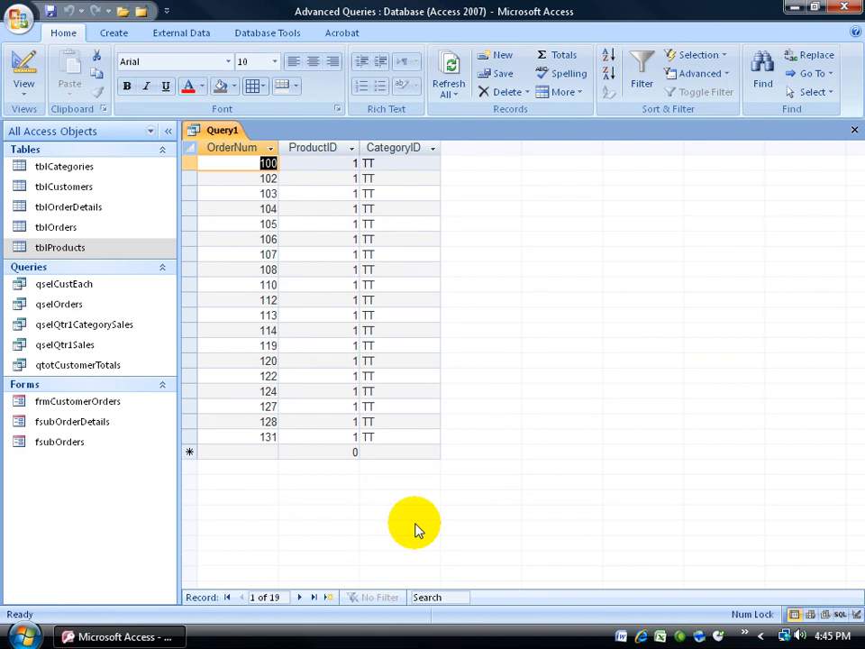
# - Return the query to design view and review how tblCategories links to the other tables
pyautogui.click(26, 56)
pyautogui.click(517, 303)
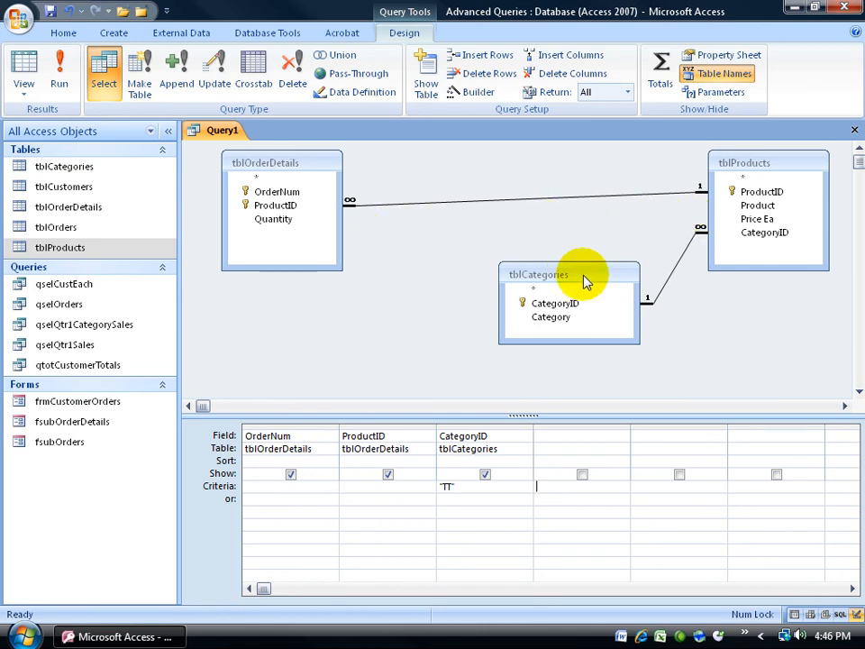
pyautogui.click(626, 306)
pyautogui.click(590, 320)
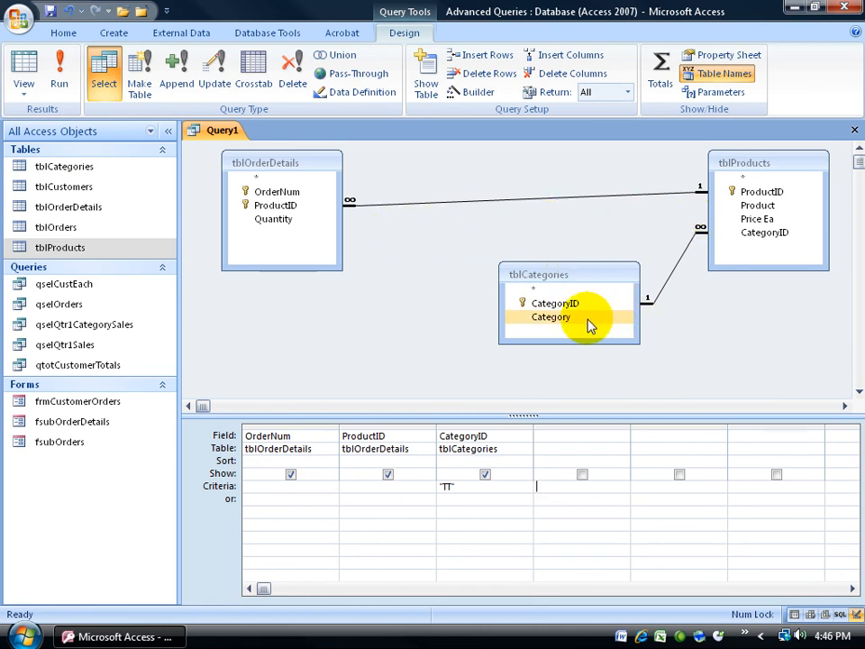